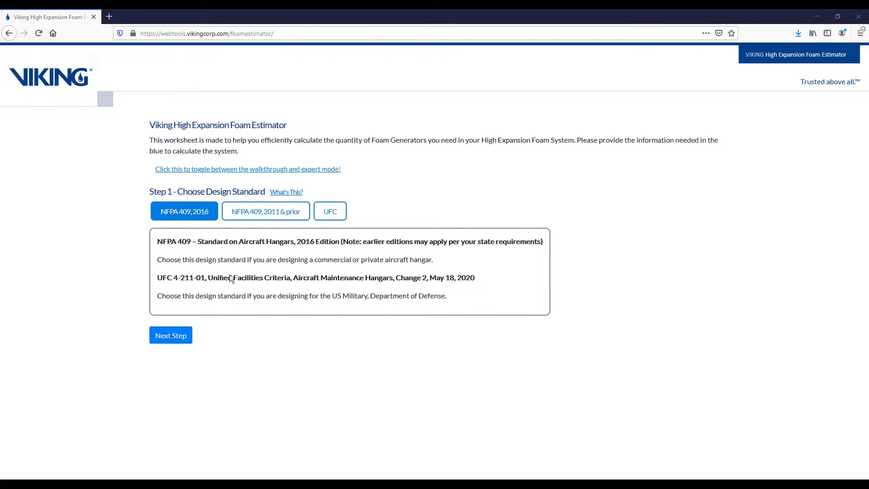
- Preview expert mode, return to the step-by-step walkthrough, and advance to the Step 2 hangar groups
left_click(283, 170)
scroll(268, 179, "down", 1)
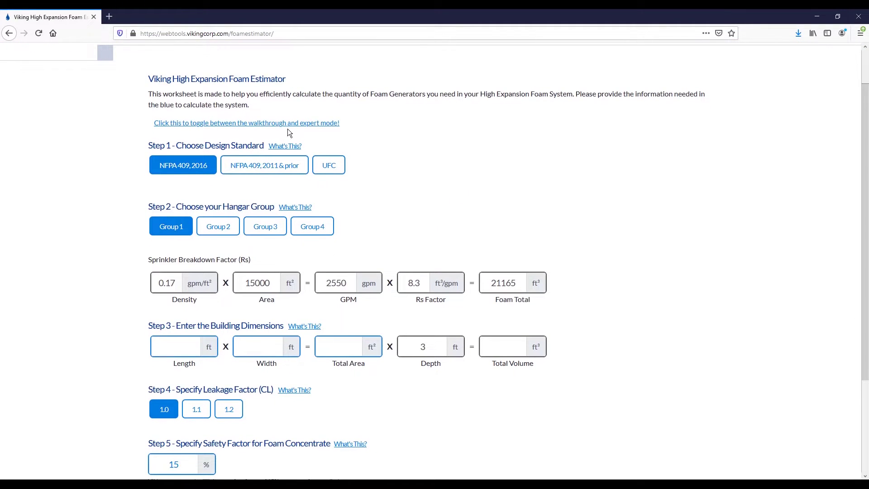
scroll(287, 174, "down", 2)
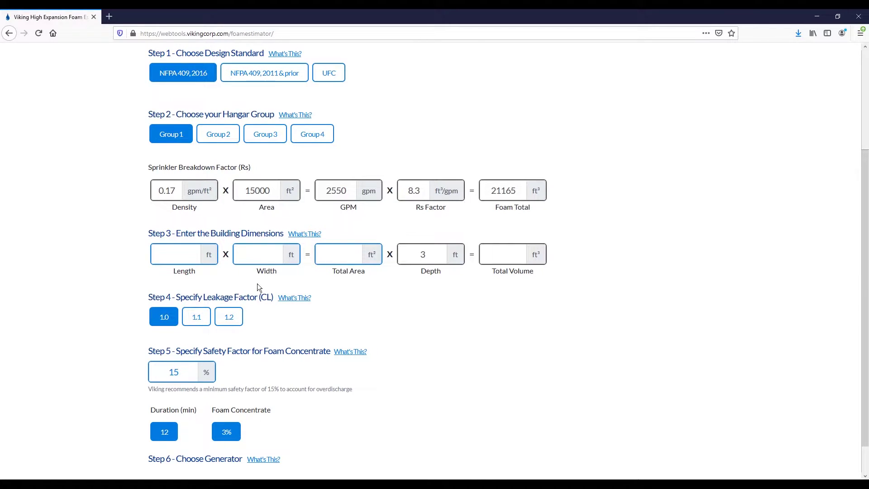
scroll(257, 286, "up", 2)
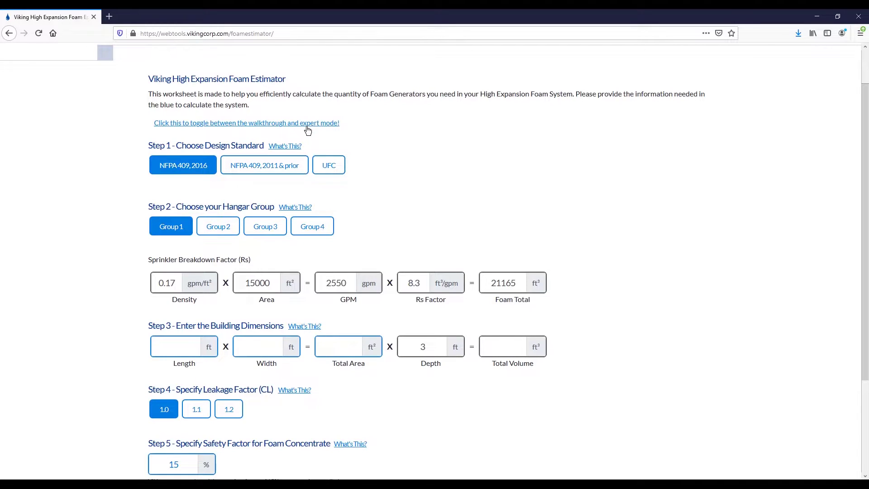
left_click(307, 127)
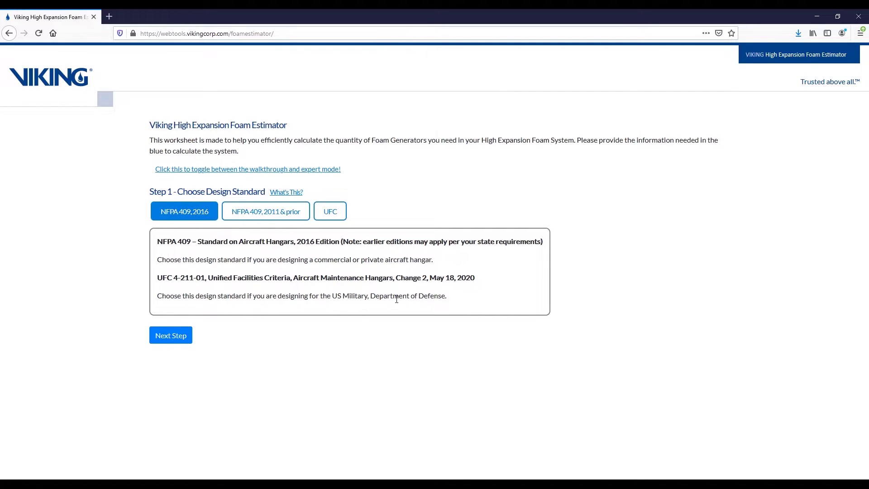
left_click(183, 340)
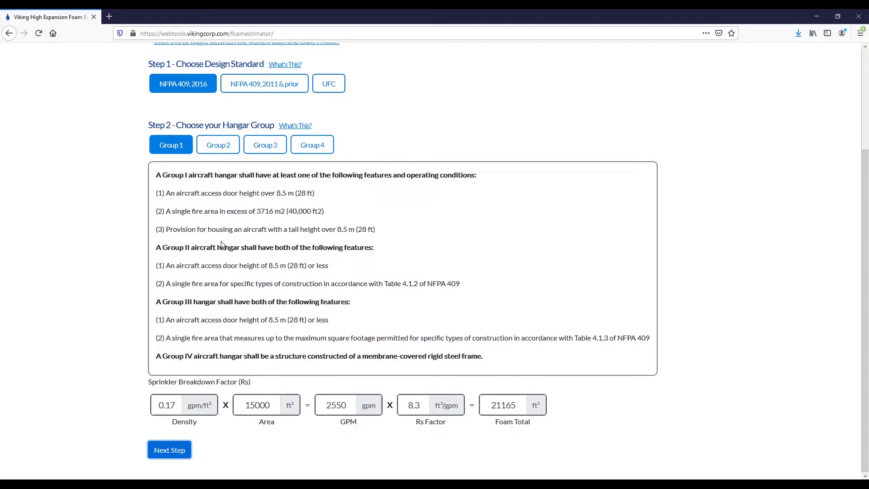
left_click(223, 151)
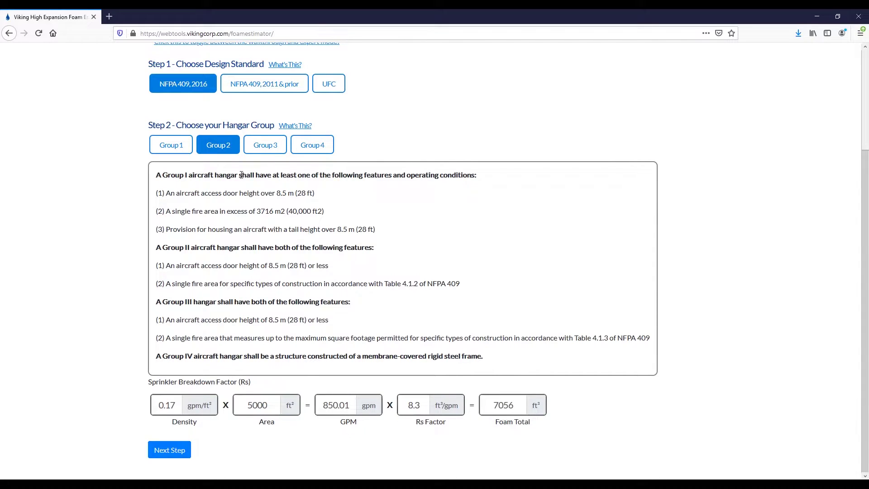
left_click(184, 150)
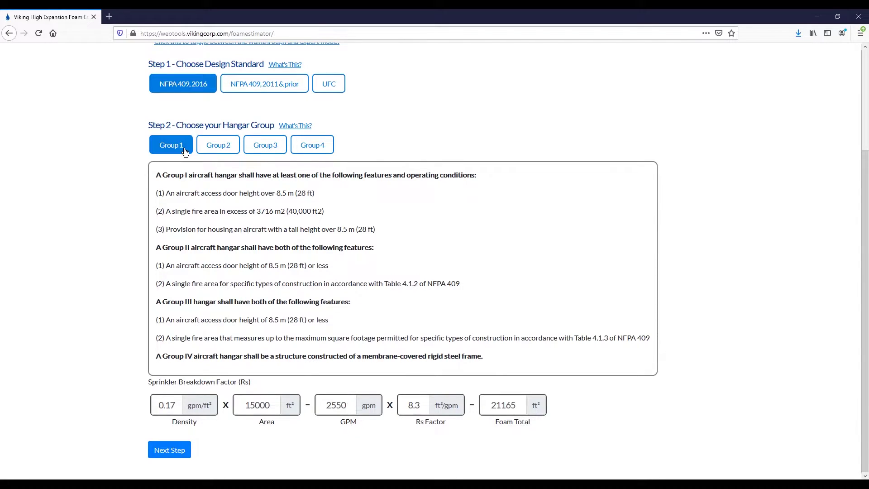
- On the building dimensions step, enter 120 for both Length and Width
left_click(183, 455)
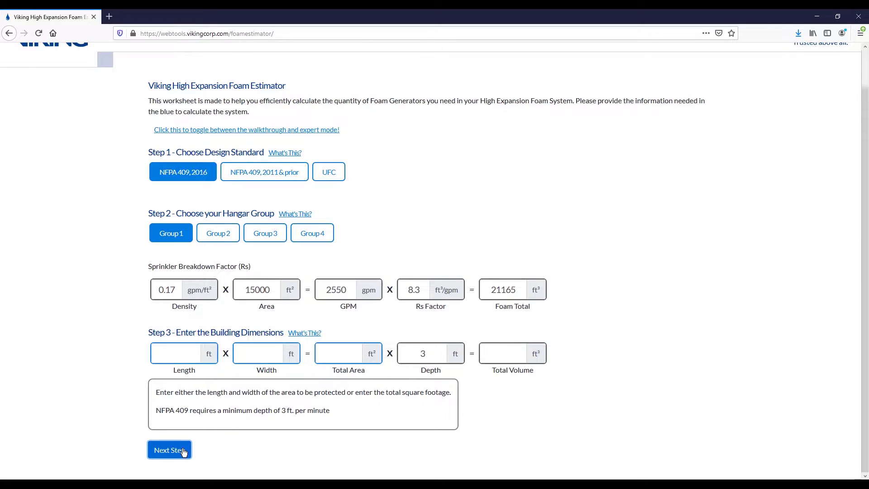
left_click(176, 349)
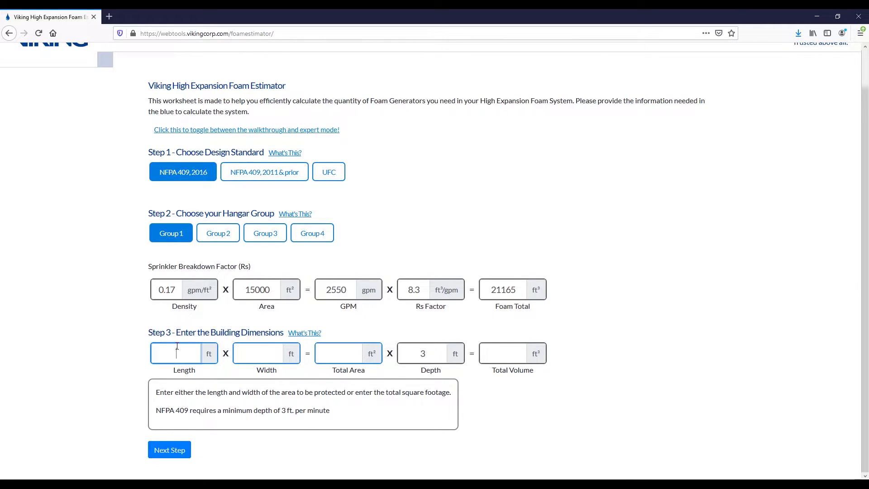
type("120")
key("Tab")
type("120")
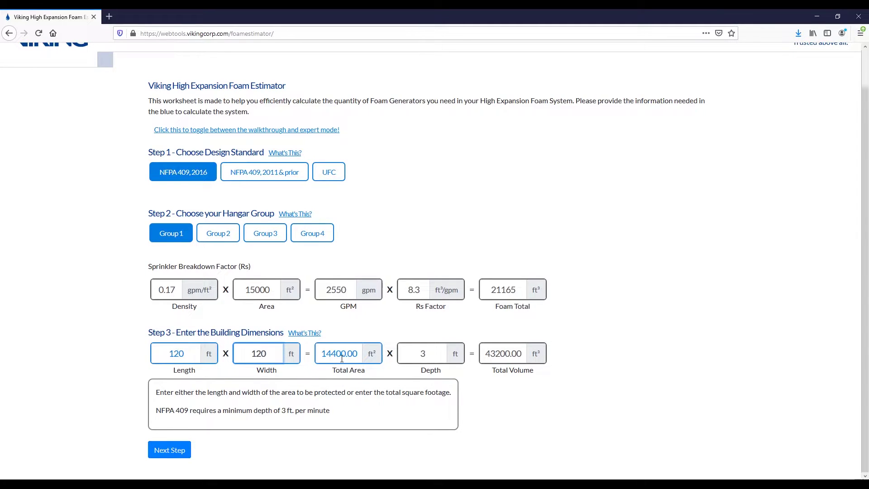
- Overwrite the Total Area with 40000 ft² and advance to the leakage factor step
left_click_drag(358, 351, 310, 349)
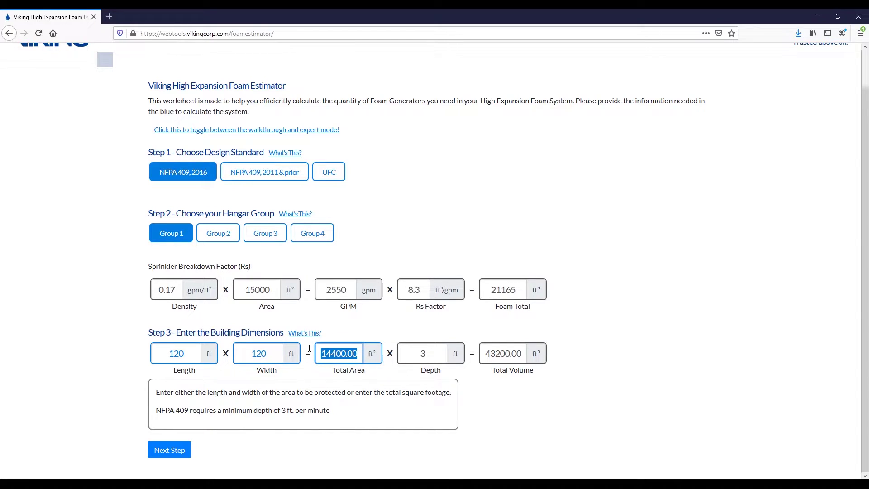
type("40000")
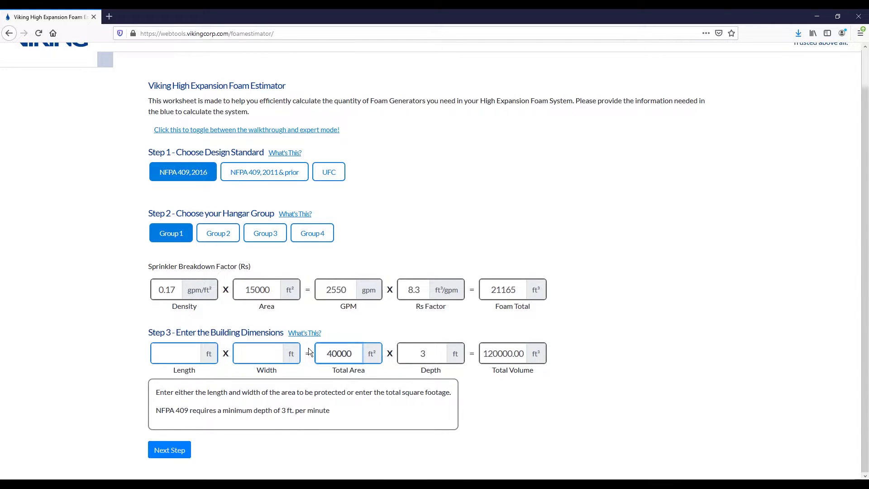
left_click(401, 323)
left_click(178, 451)
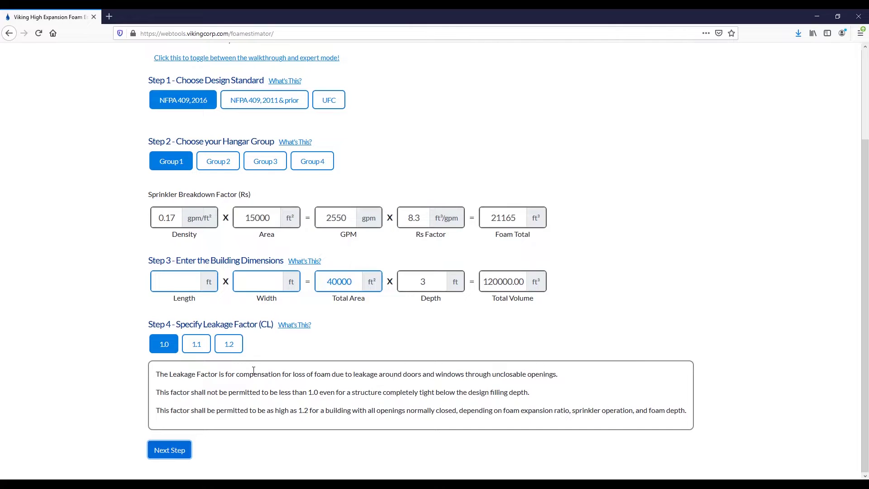
- Try the UFC design standard with the Total Area changed to 20000 ft²
left_click(330, 100)
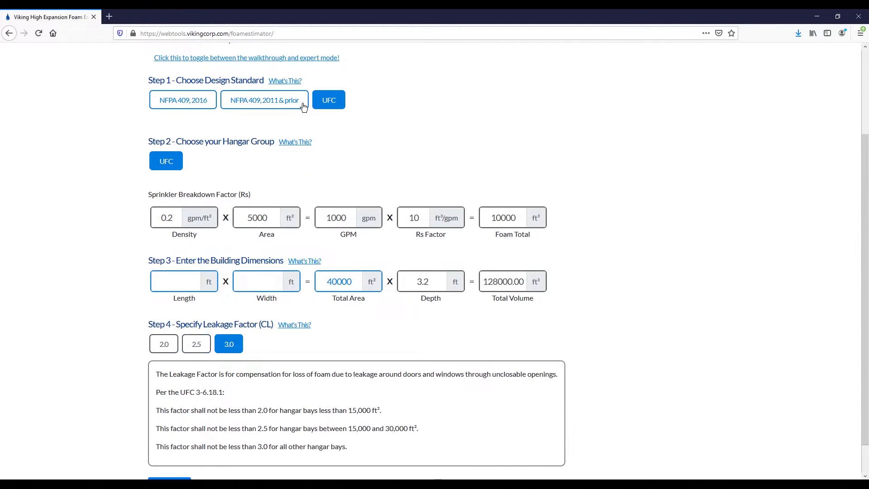
scroll(257, 281, "down", 2)
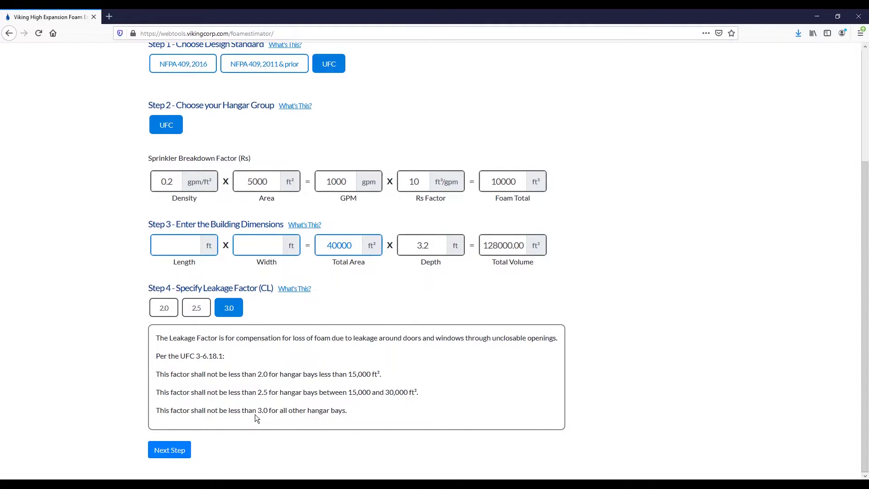
left_click(333, 247)
key("BackSpace")
type("2")
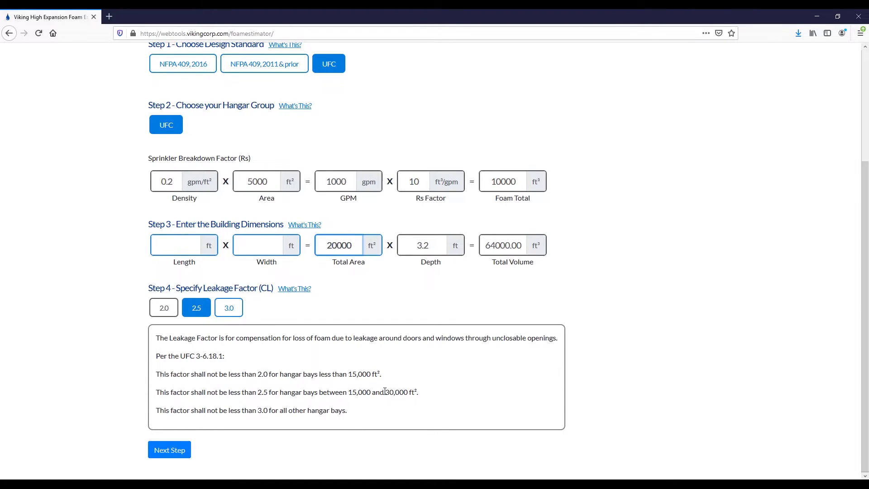
- Try leakage factor 3.0, restore the 40000 ft² area, and return to NFPA 409, 2016
left_click(227, 312)
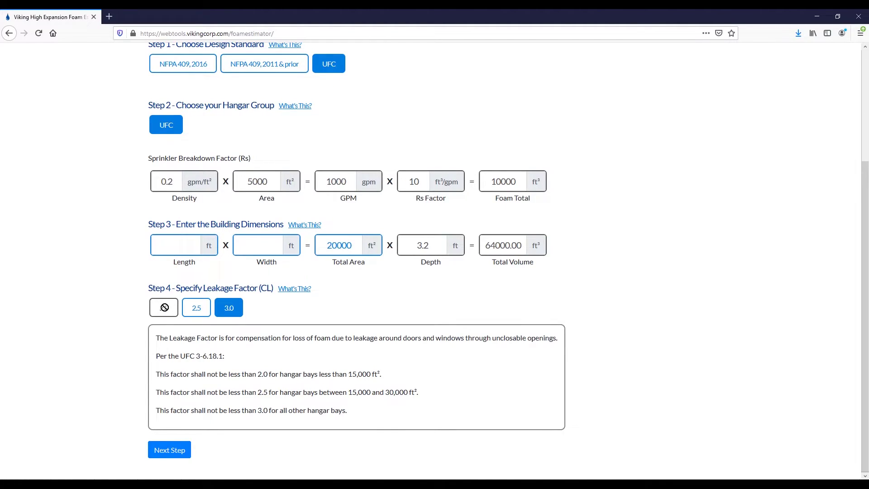
left_click(333, 245)
key("BackSpace")
type("4")
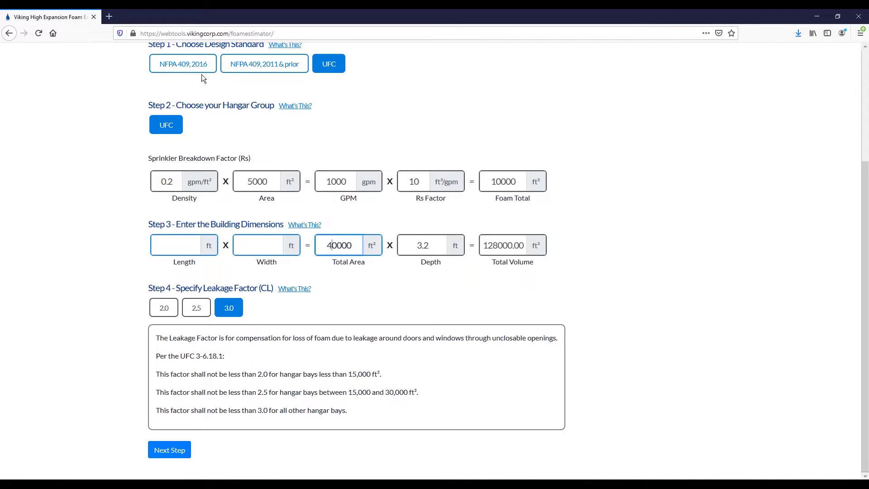
left_click(188, 68)
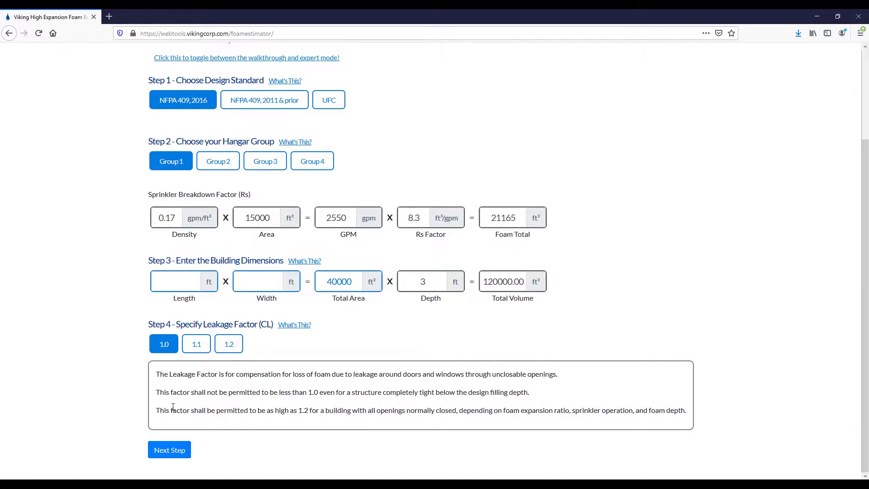
left_click(168, 450)
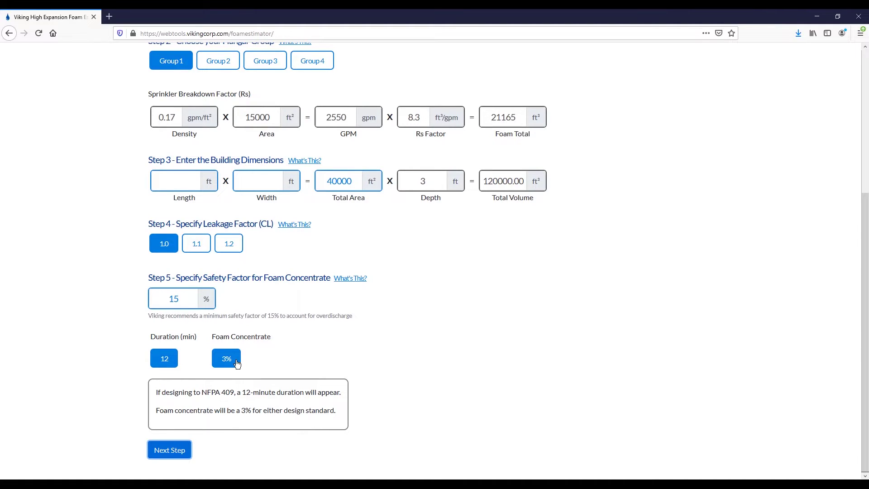
- Advance to Step 6 Choose Generator and pick the Single foam generator
left_click(187, 452)
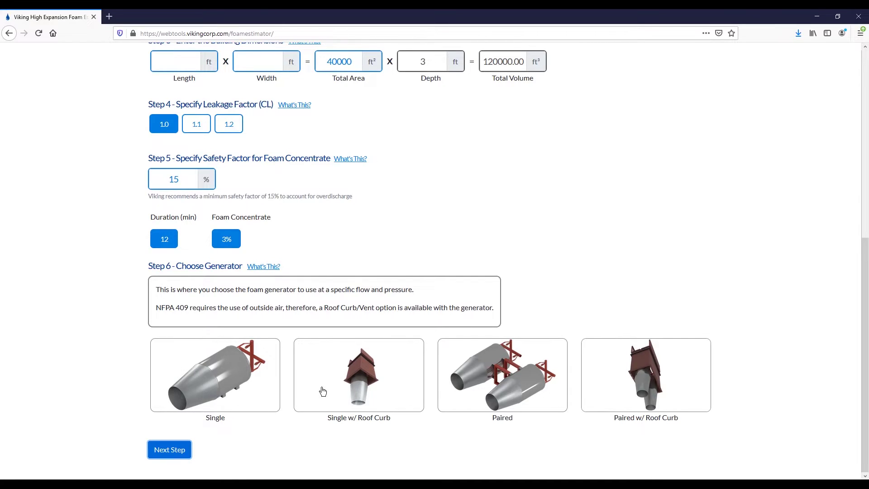
left_click(256, 369)
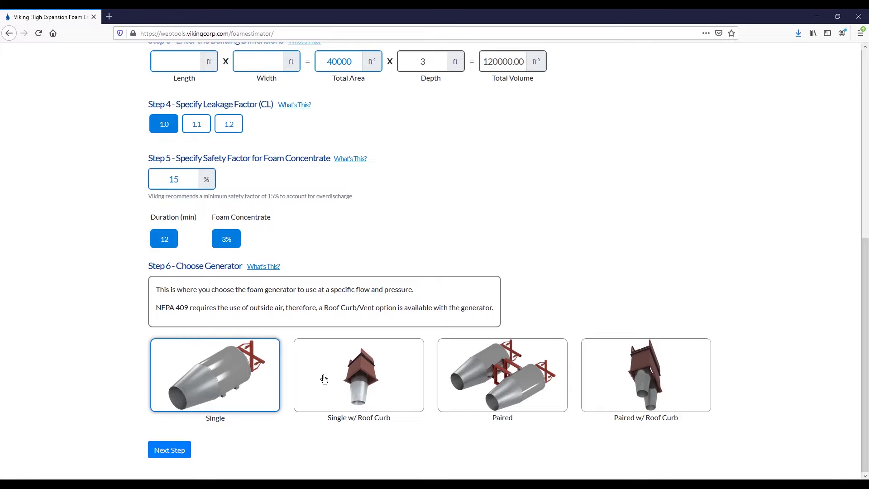
- Advance to the Step 7 generator pressure table using even generator quantities
left_click(164, 453)
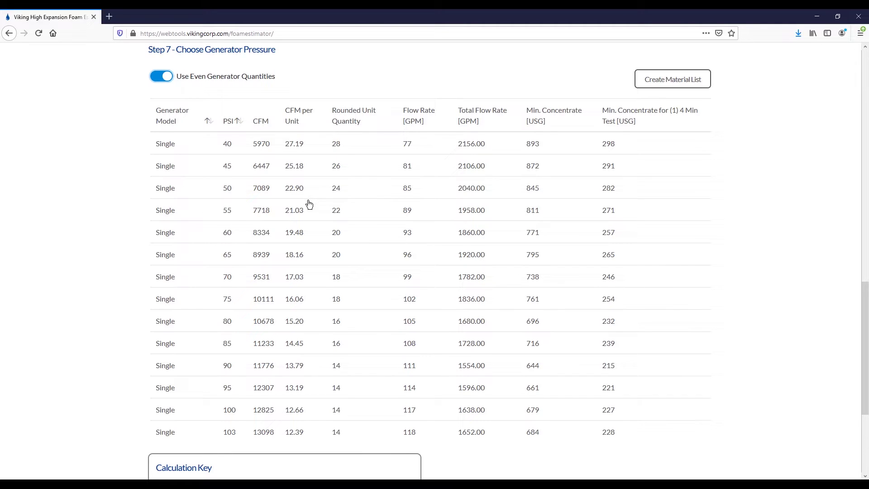
scroll(307, 223, "down", 1)
scroll(308, 224, "down", 4)
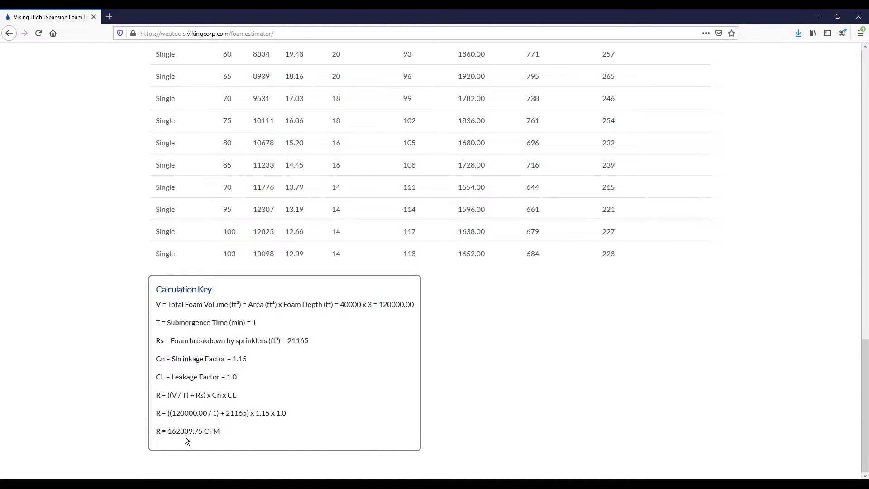
scroll(185, 436, "up", 4)
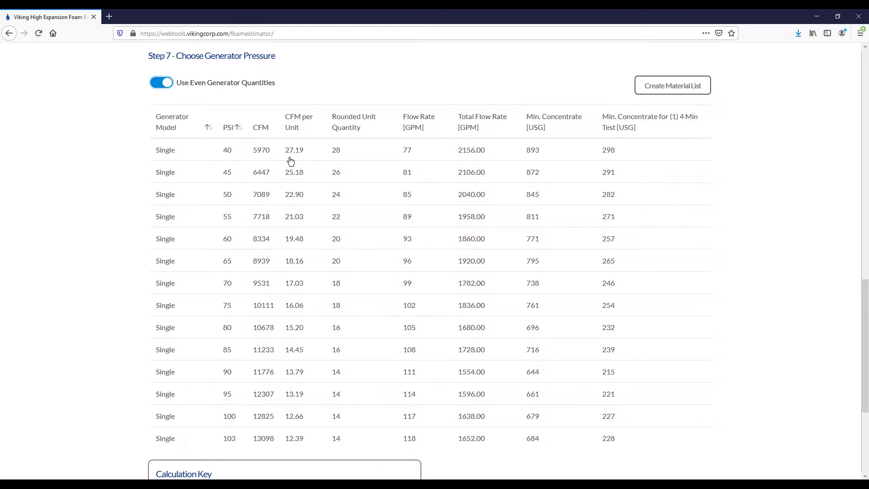
scroll(291, 179, "down", 4)
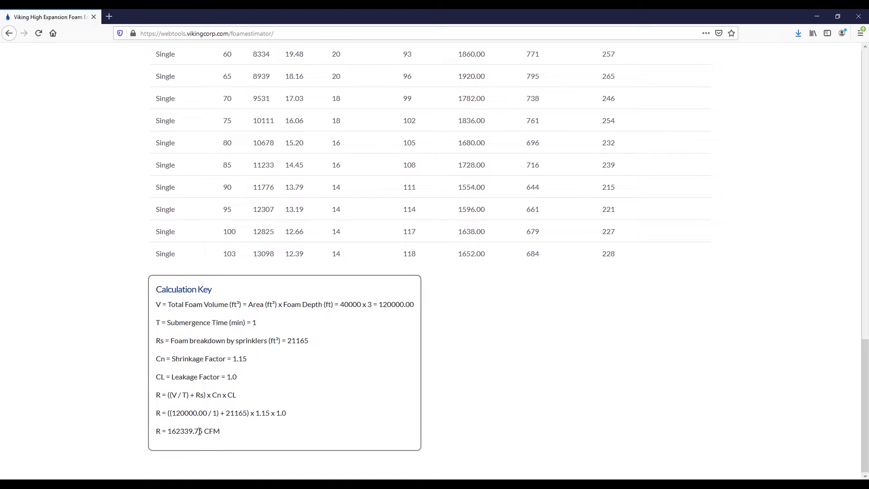
scroll(199, 431, "up", 4)
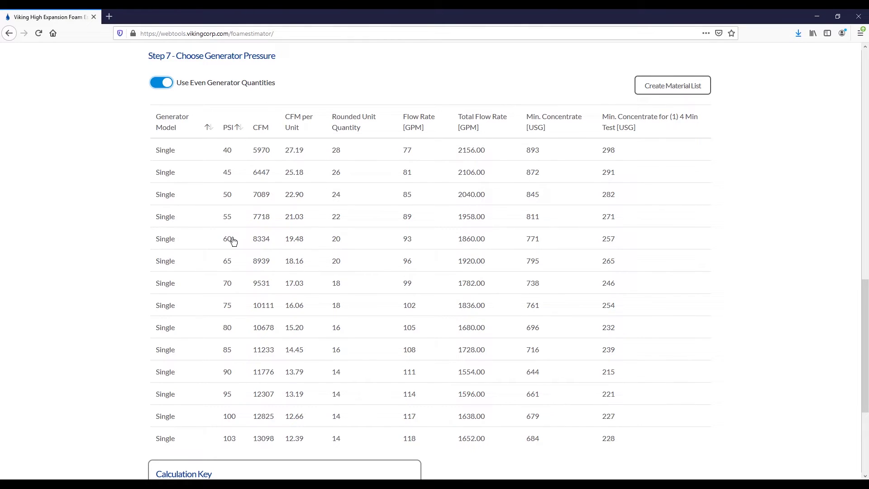
- Select the 60 PSI row in the Step 7 pressure table, briefly trying 65 PSI
left_click(234, 242)
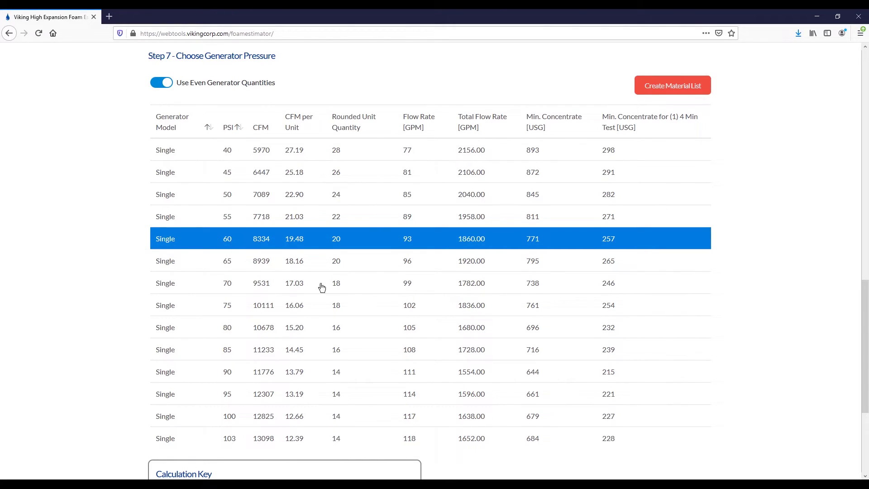
left_click(367, 268)
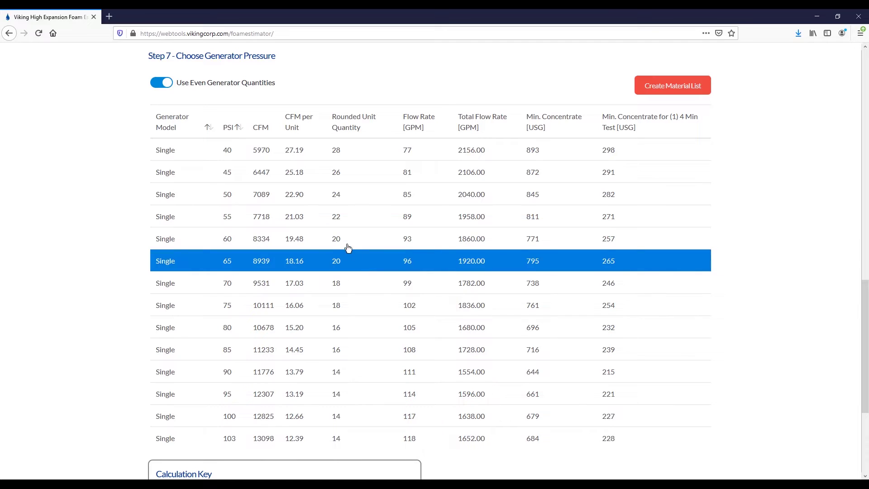
left_click(344, 240)
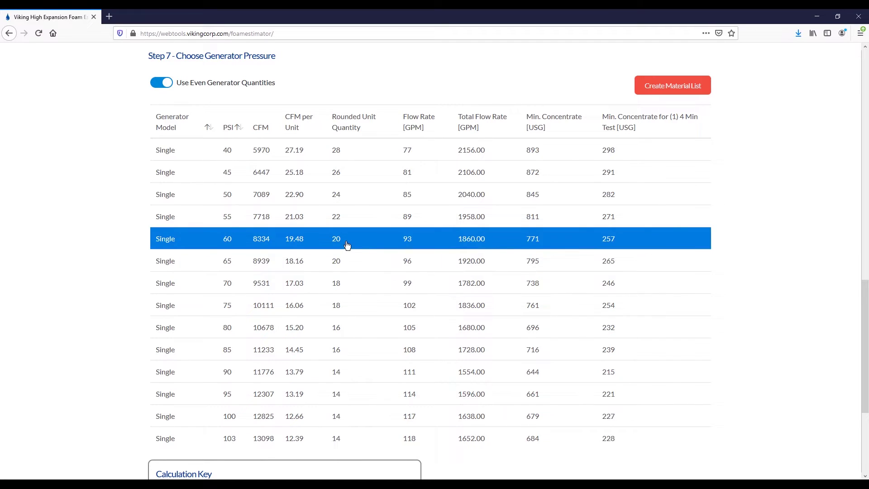
- Create the material list and review the System BOM: 20 generators, 19 drums, 800-gallon tank
left_click(664, 92)
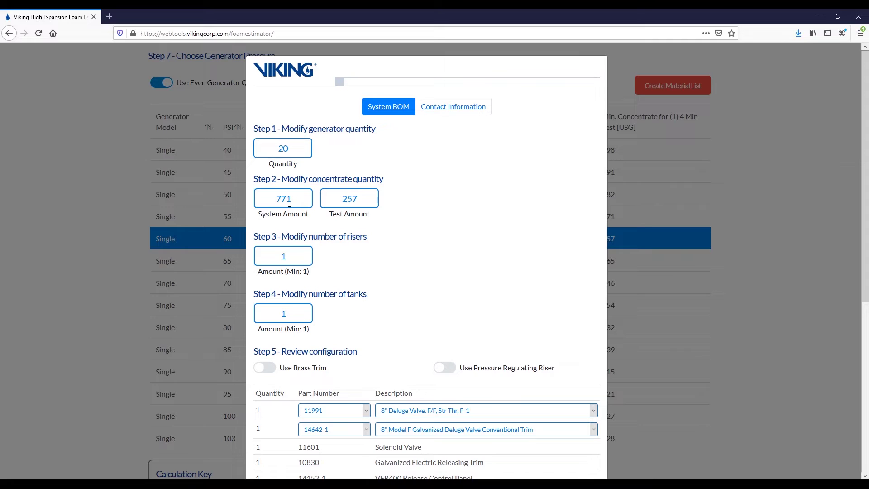
scroll(294, 205, "down", 2)
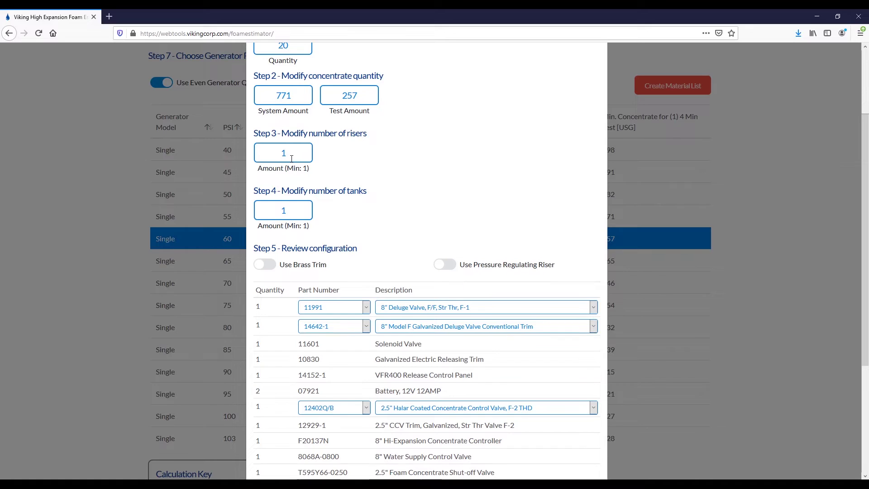
scroll(293, 155, "down", 1)
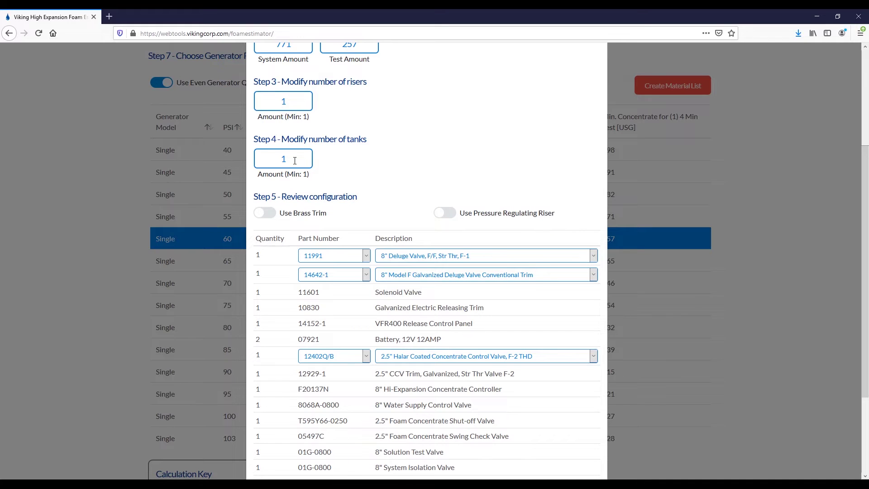
scroll(294, 160, "down", 2)
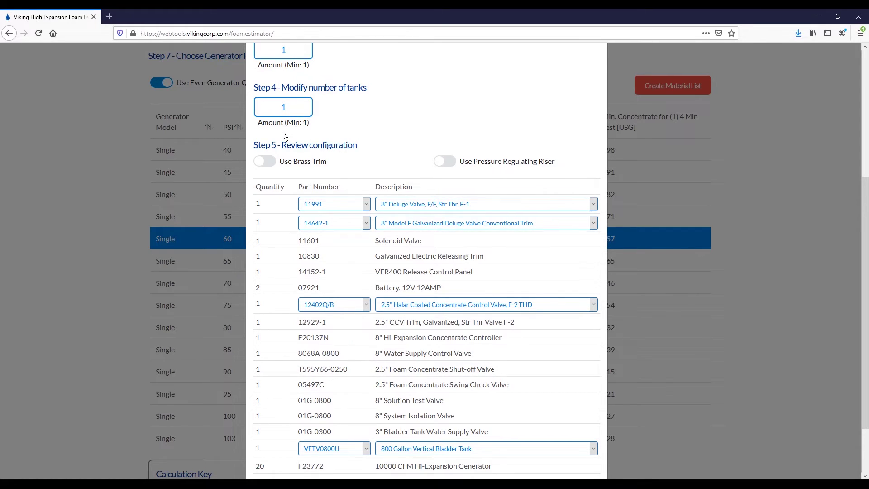
scroll(283, 133, "down", 1)
scroll(284, 136, "down", 1)
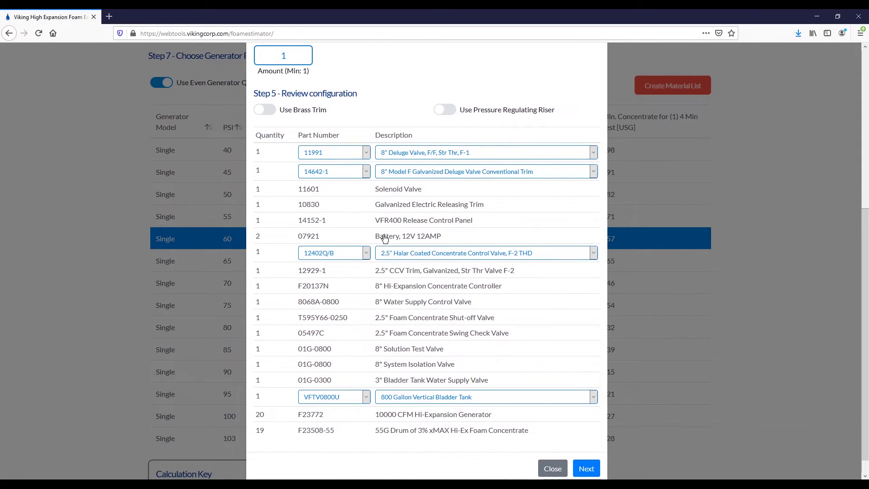
- Turn on Use Brass Trim and review the updated brass parts list
left_click(266, 112)
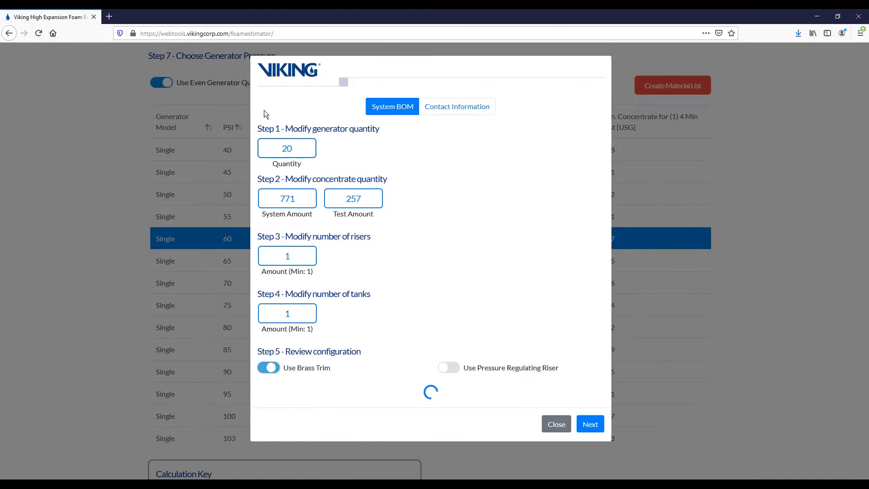
scroll(331, 192, "down", 5)
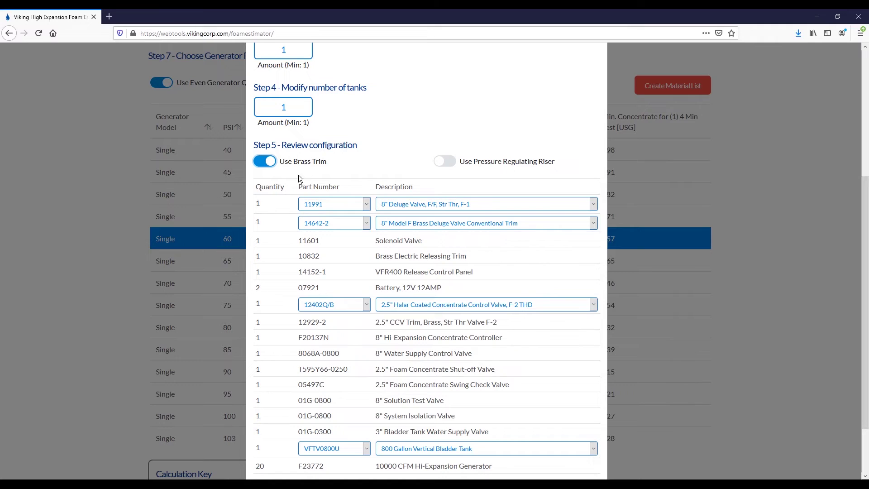
scroll(362, 213, "down", 2)
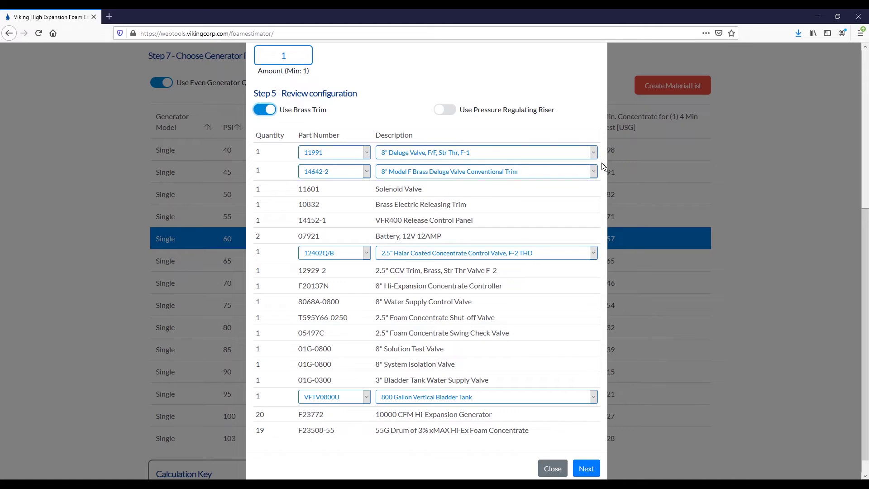
- Pick the 8" Deluge Valve, G/G, Str Thr, F-1 and keep the conventional brass trim 14642-2
left_click(544, 153)
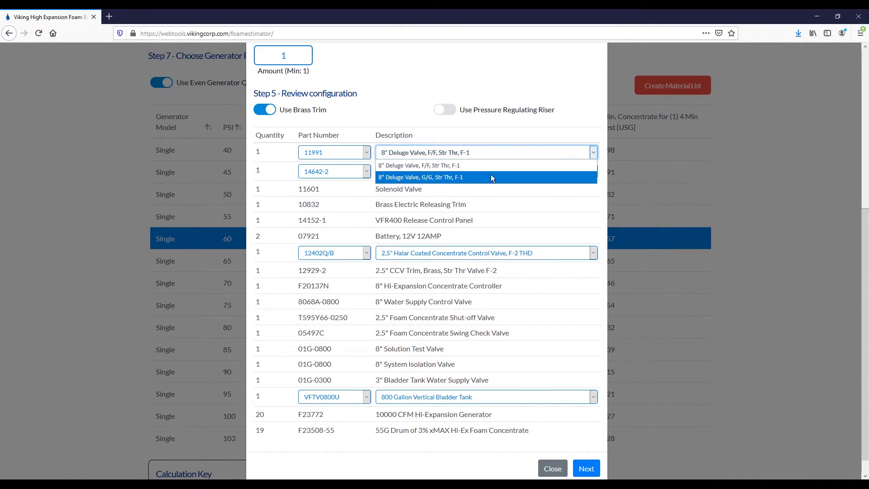
left_click(457, 178)
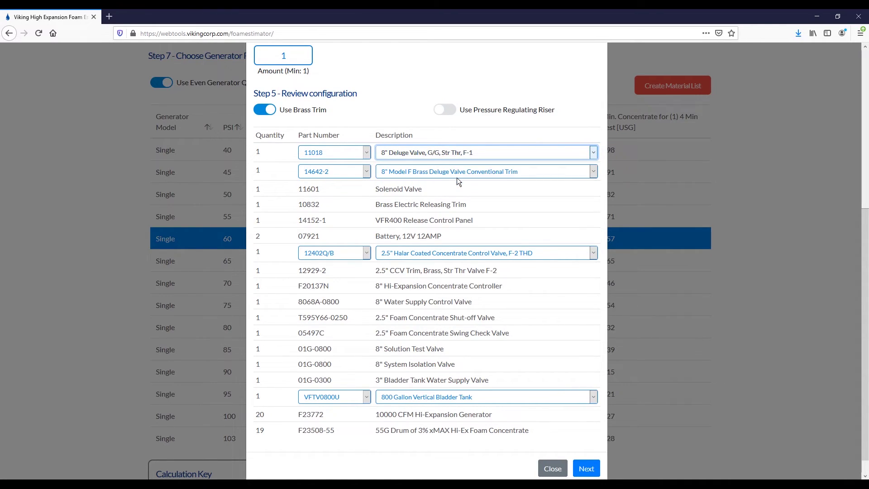
left_click(336, 174)
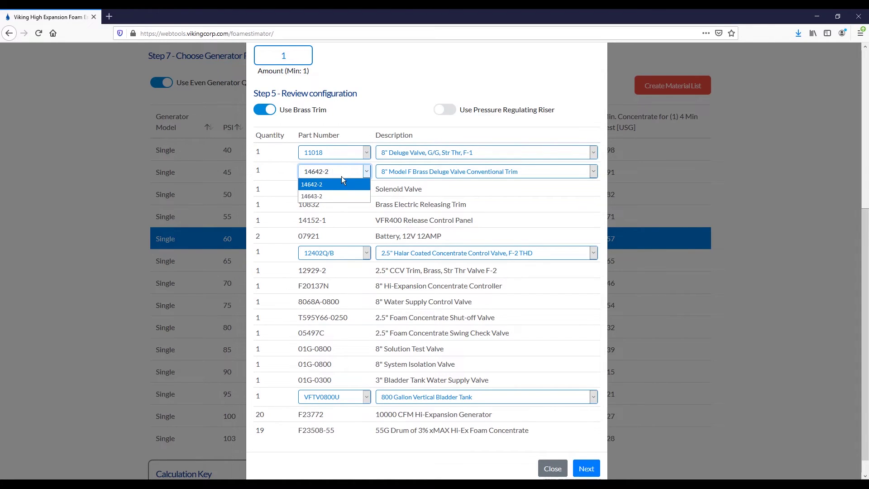
left_click(341, 175)
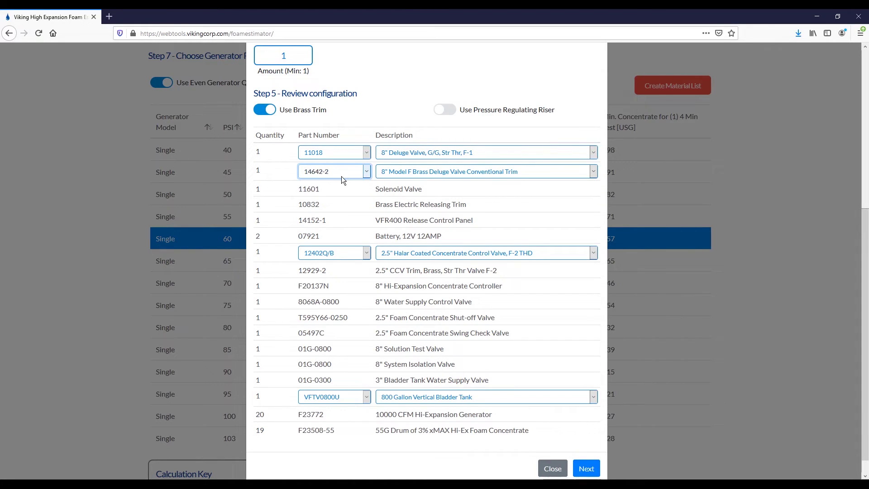
left_click(433, 172)
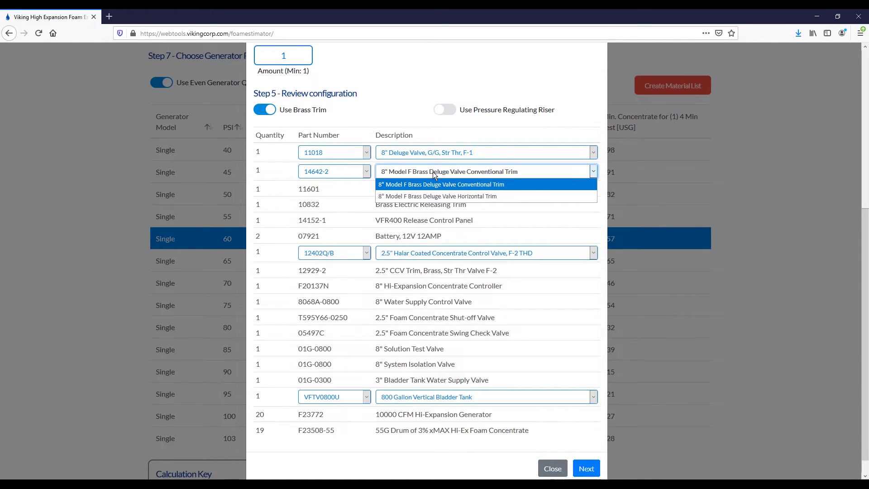
left_click(433, 172)
scroll(430, 171, "up", 3)
scroll(430, 170, "up", 3)
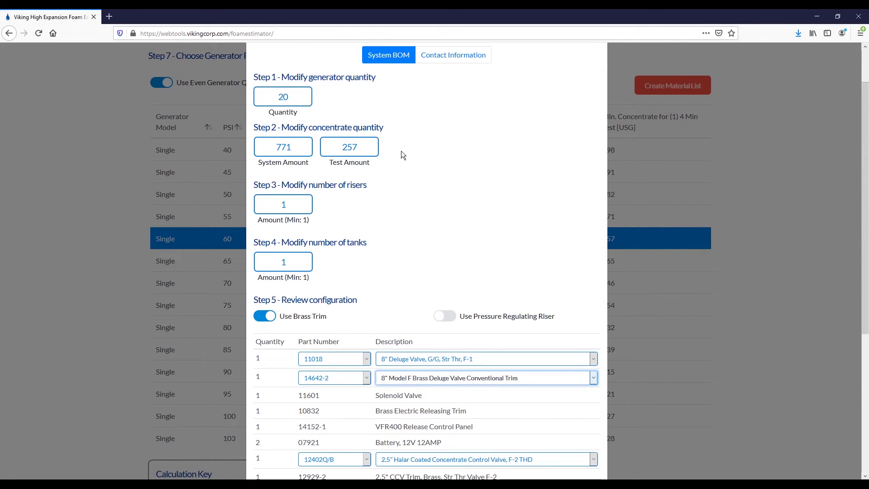
scroll(395, 156, "up", 2)
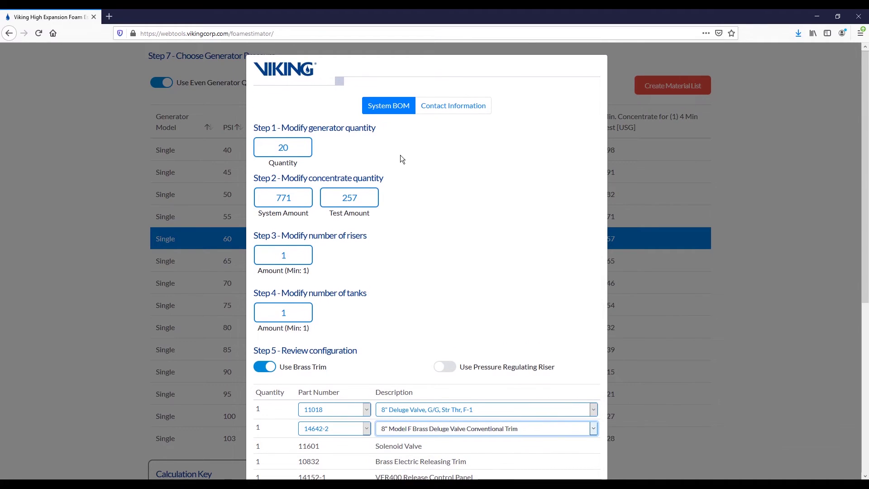
scroll(401, 159, "down", 5)
scroll(403, 164, "down", 4)
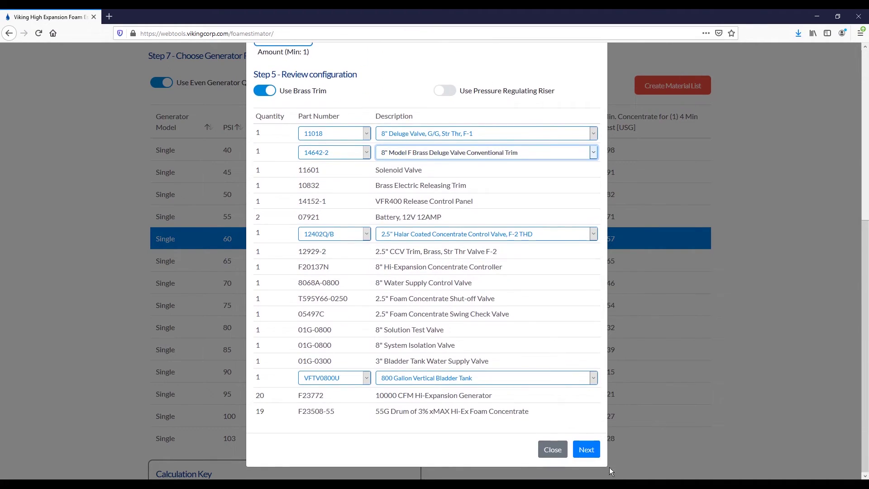
- Proceed to the Contact Information tab
left_click(586, 449)
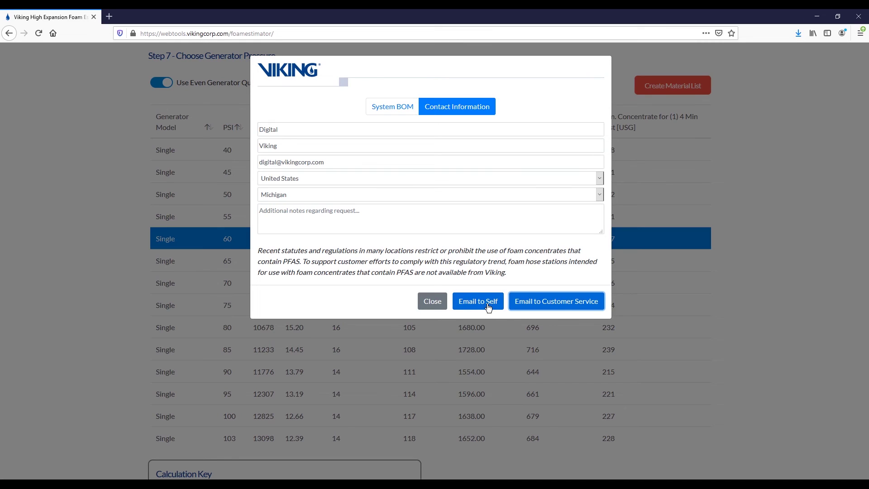
- Submit the estimate request with Email to Self
left_click(468, 304)
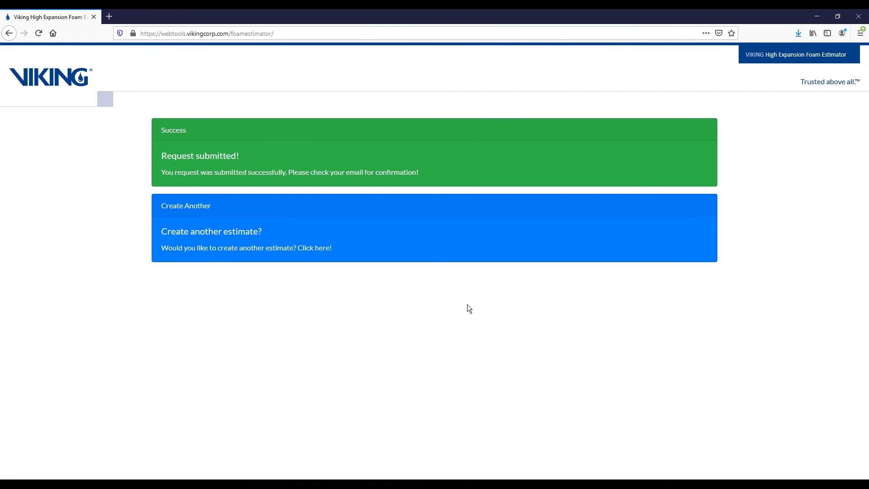